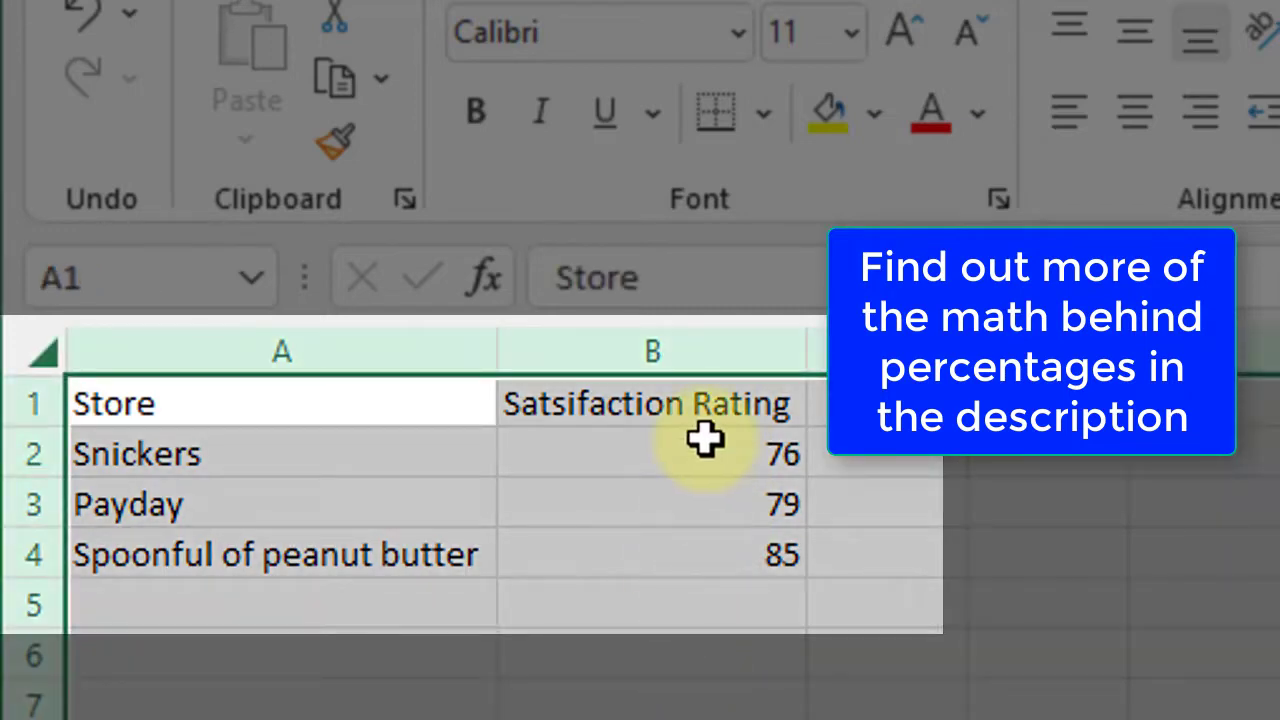
Select the three rating values, then the whole Satisfaction Rating column B.
left_click_drag(706, 437, 710, 553)
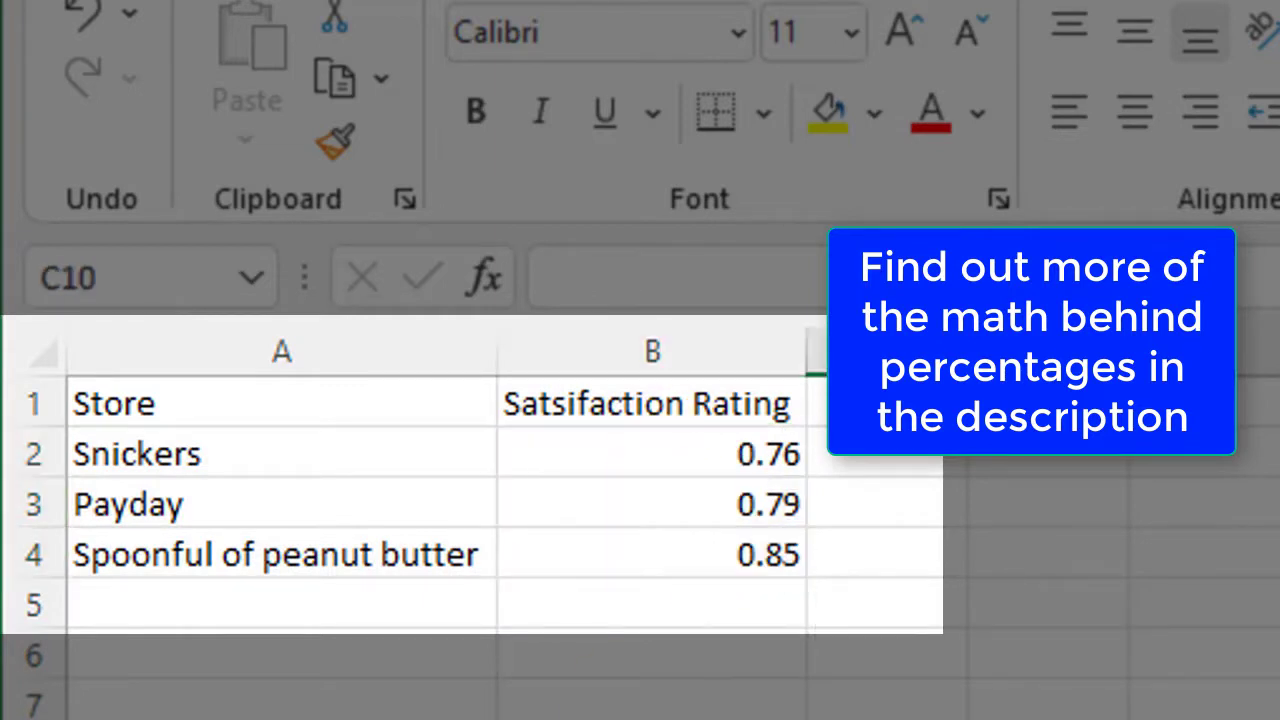
left_click(645, 452)
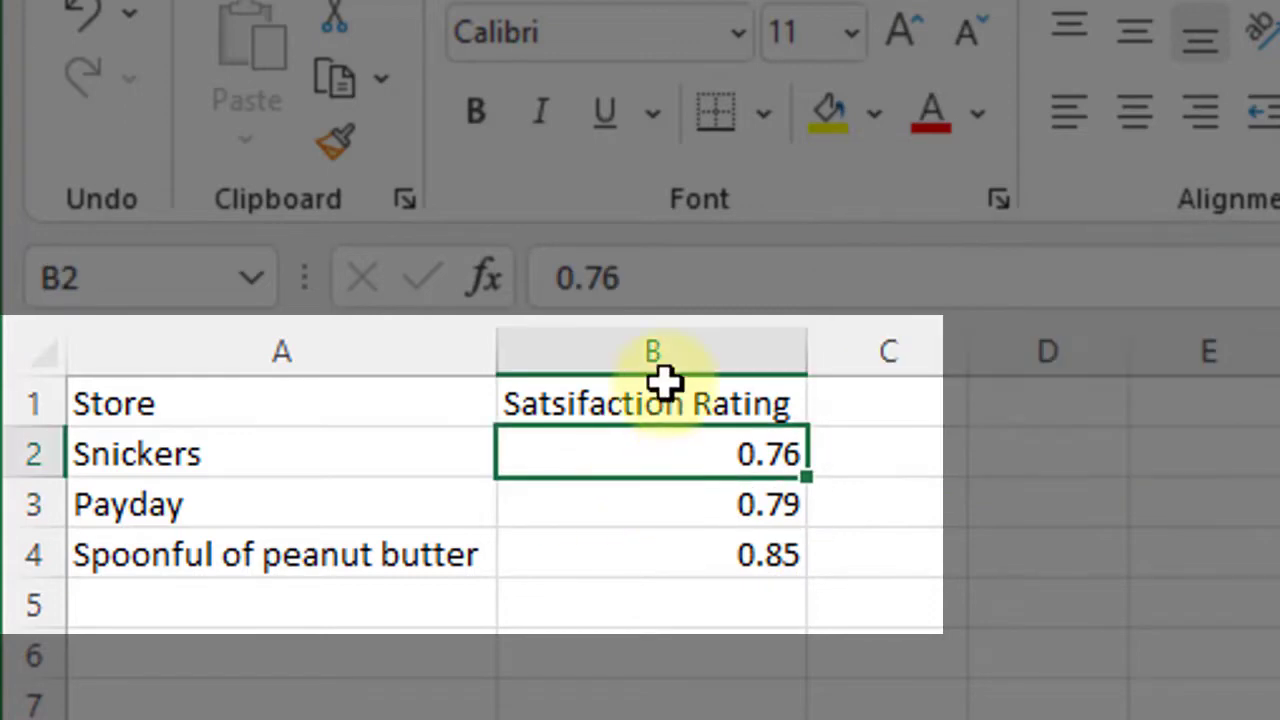
left_click(670, 350)
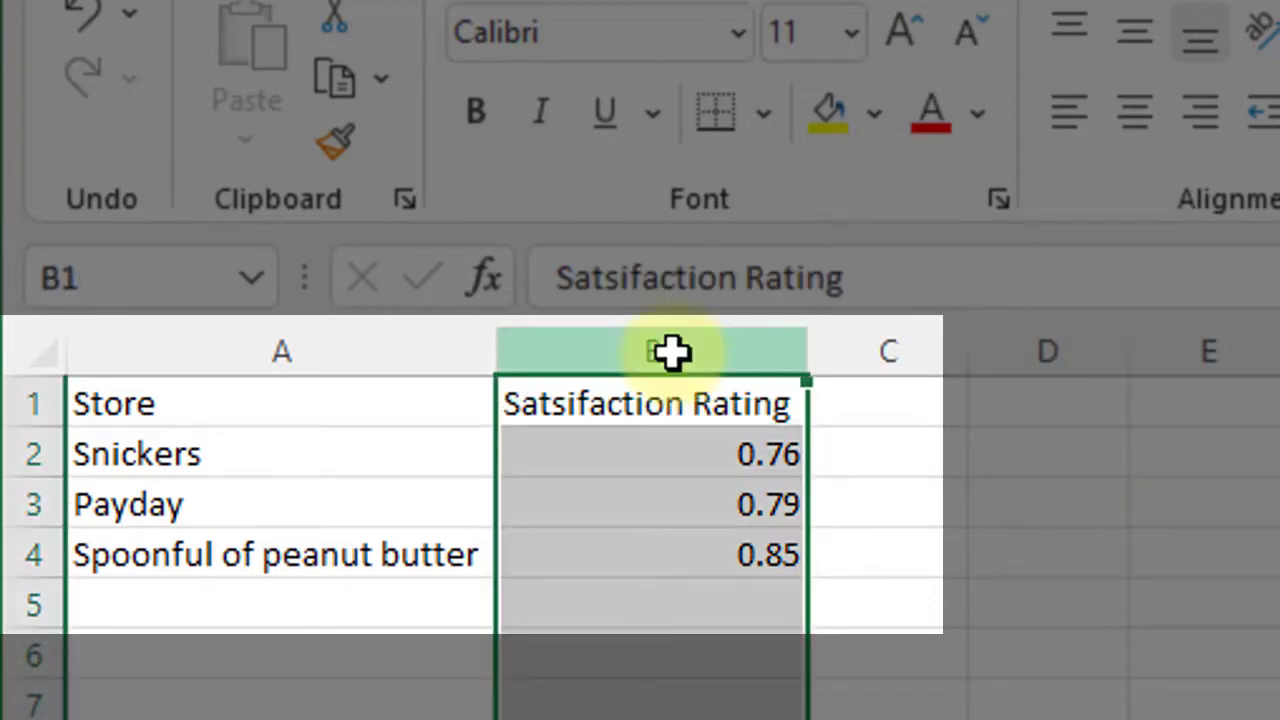
left_click(690, 462)
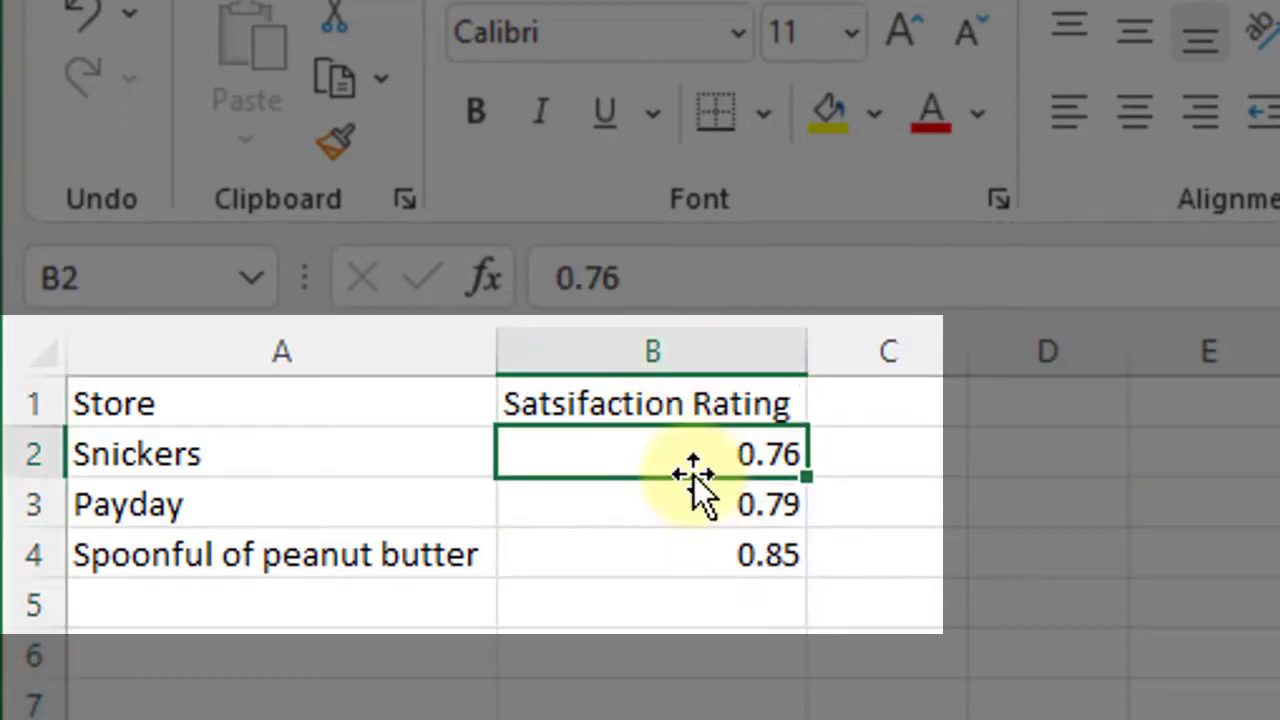
left_click(698, 346)
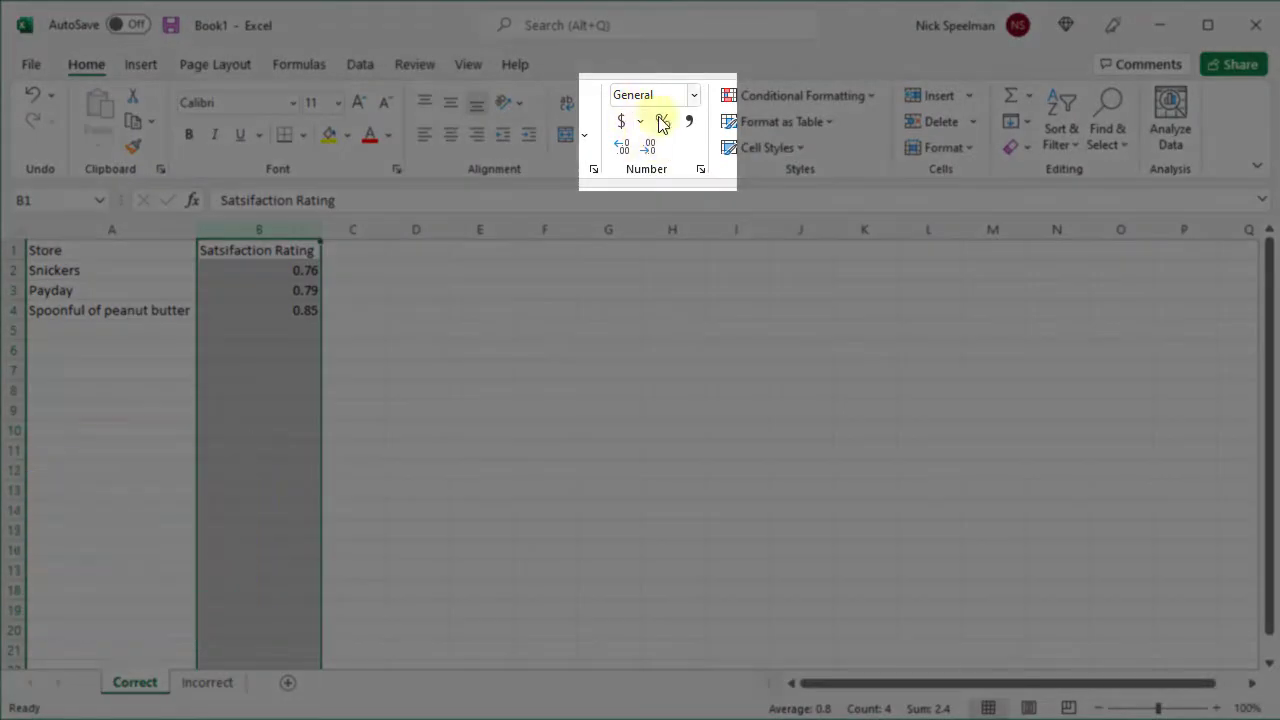
Apply Percent Style to column B and settle on two decimal places.
left_click(662, 122)
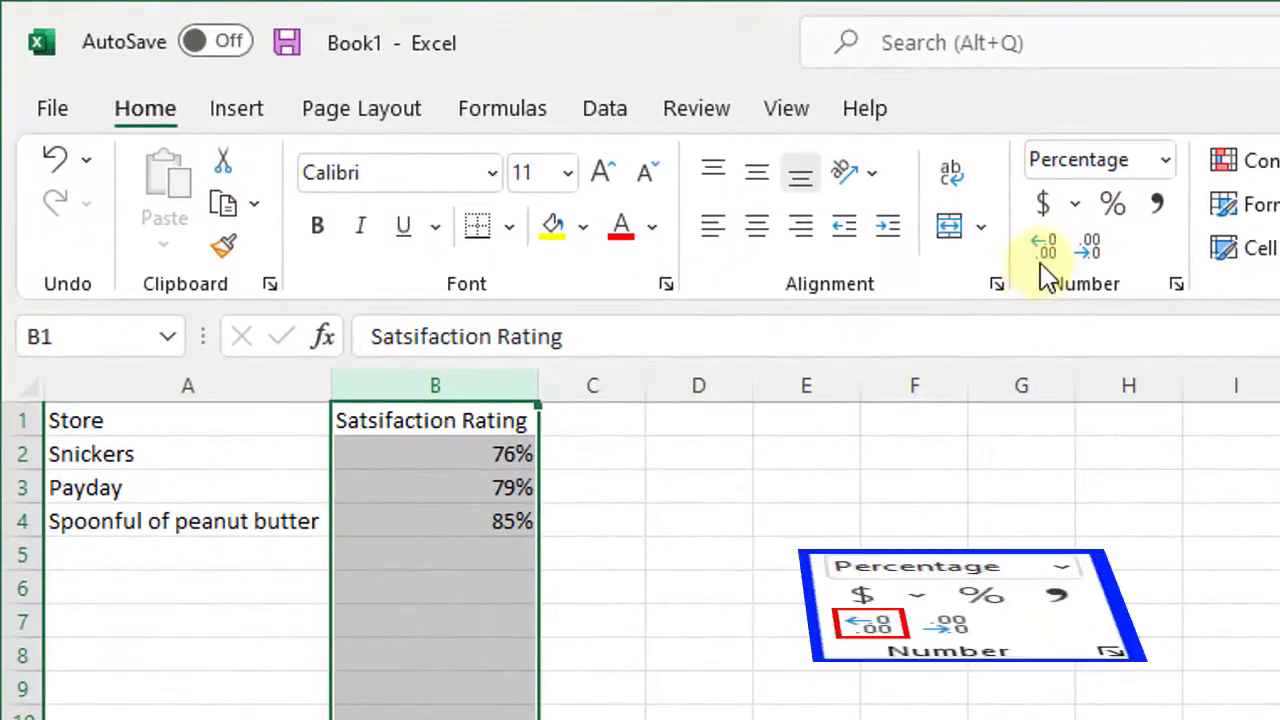
left_click(1051, 246)
left_click(1051, 246)
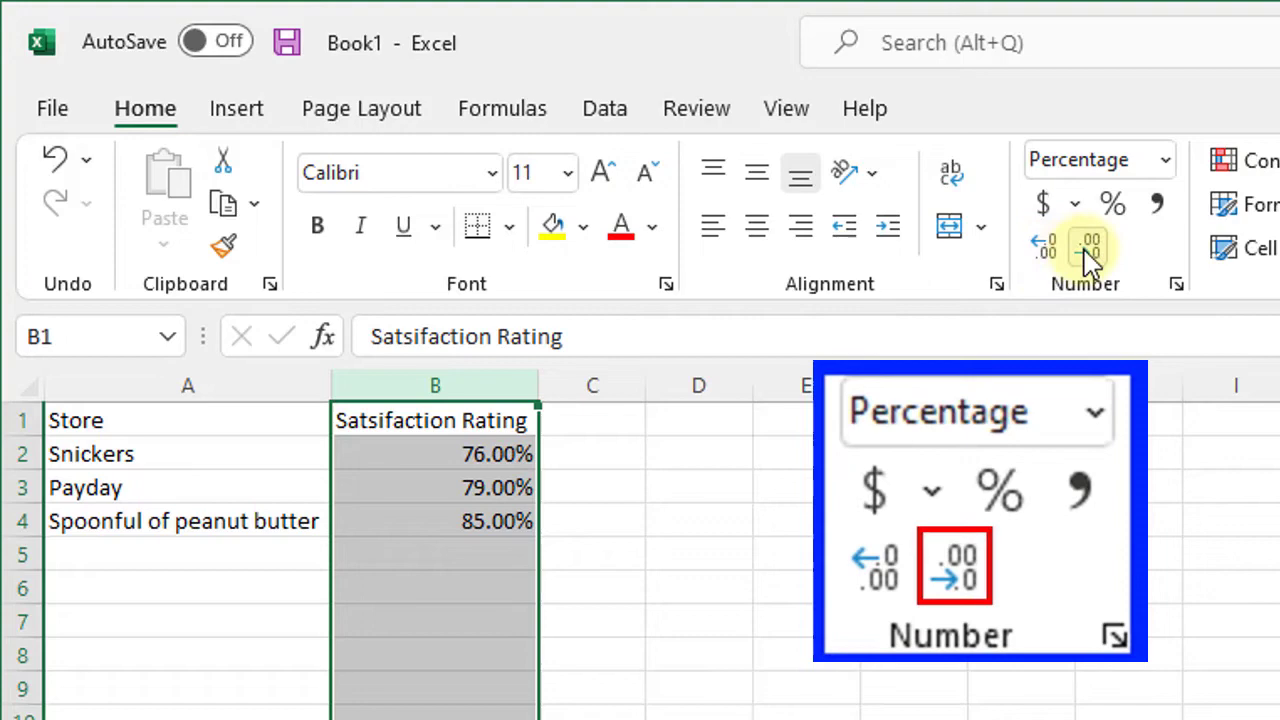
left_click(1087, 246)
left_click(1089, 250)
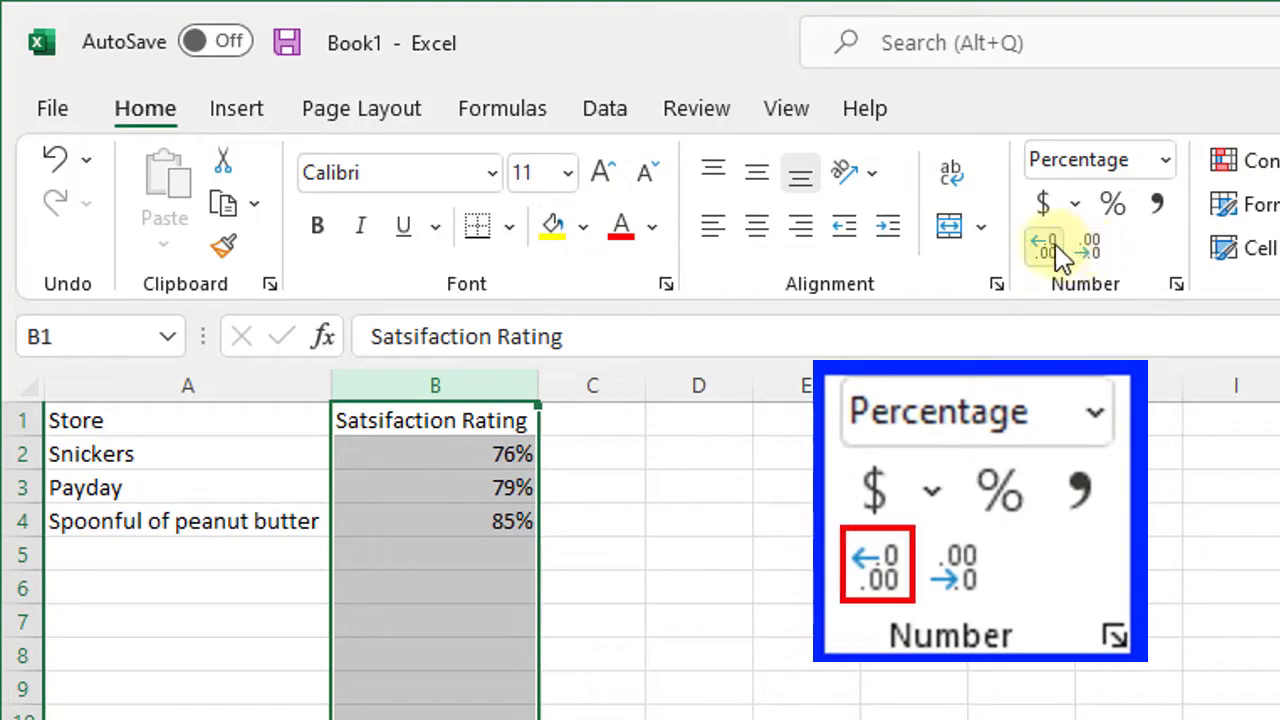
left_click(1055, 252)
left_click(1058, 255)
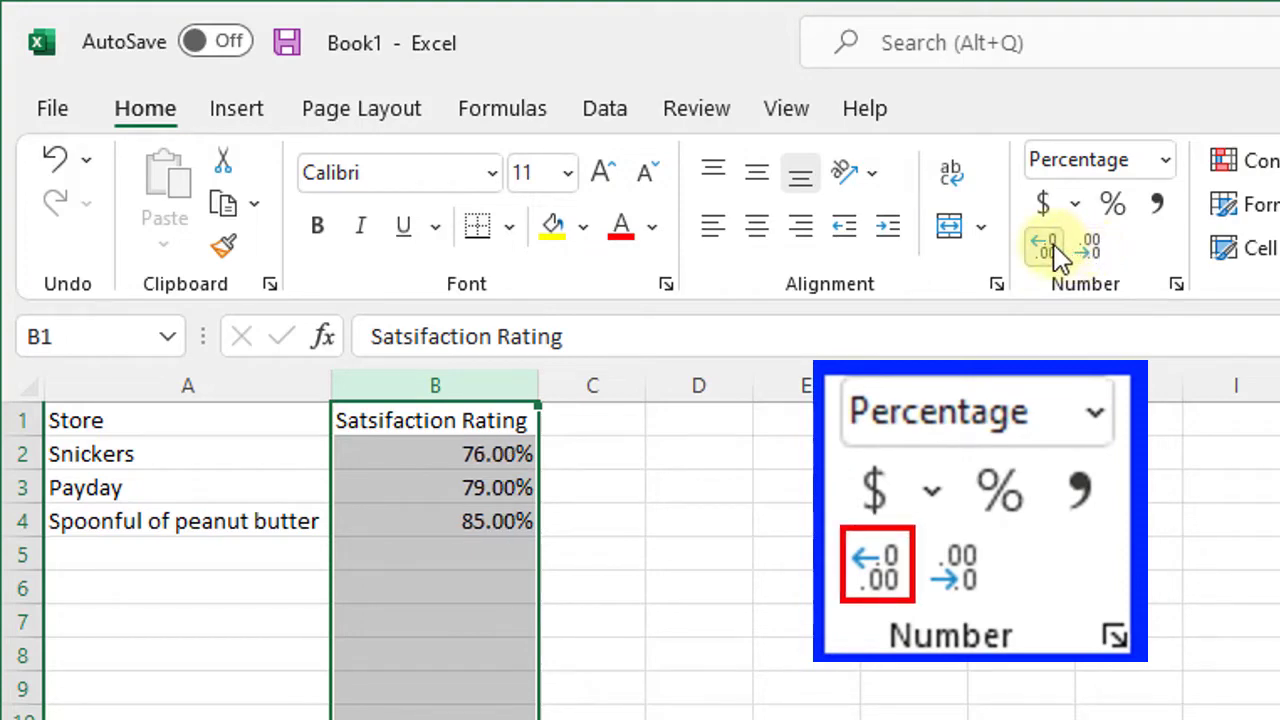
left_click(358, 440)
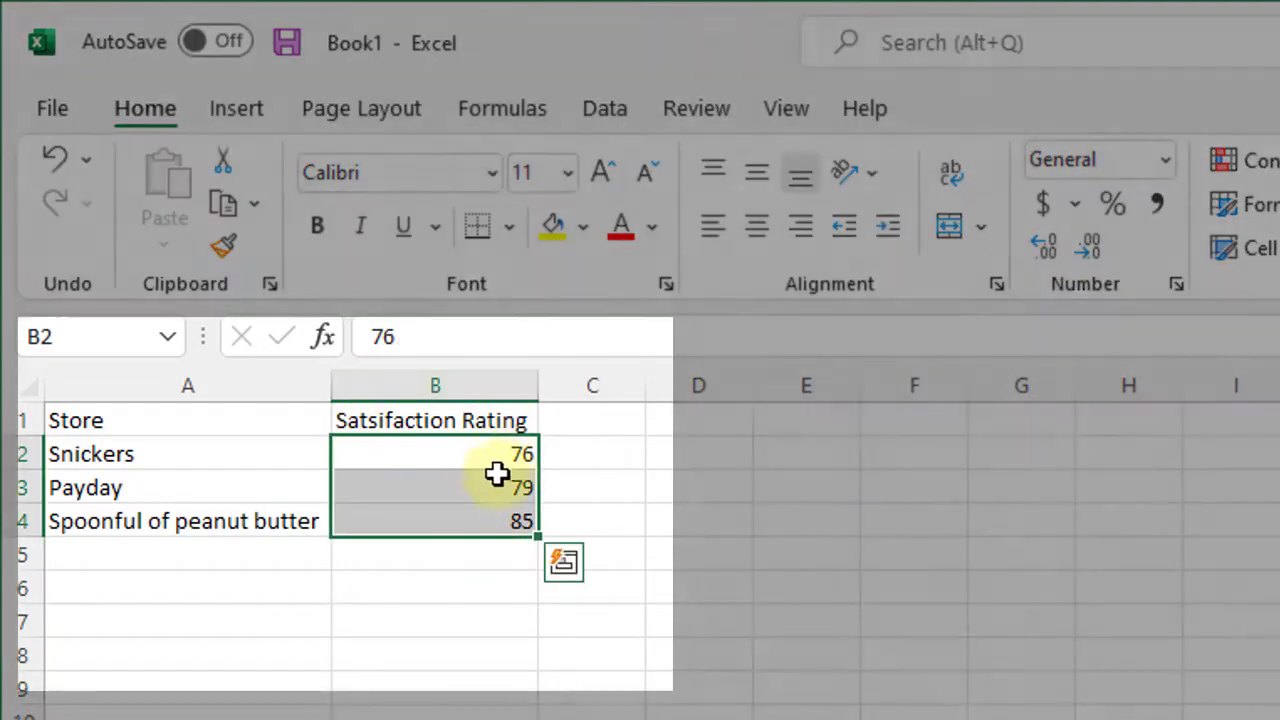
Apply Percent Style to column B's whole-number ratings, which then read 7600%, 7900% and 8500%.
left_click(489, 457)
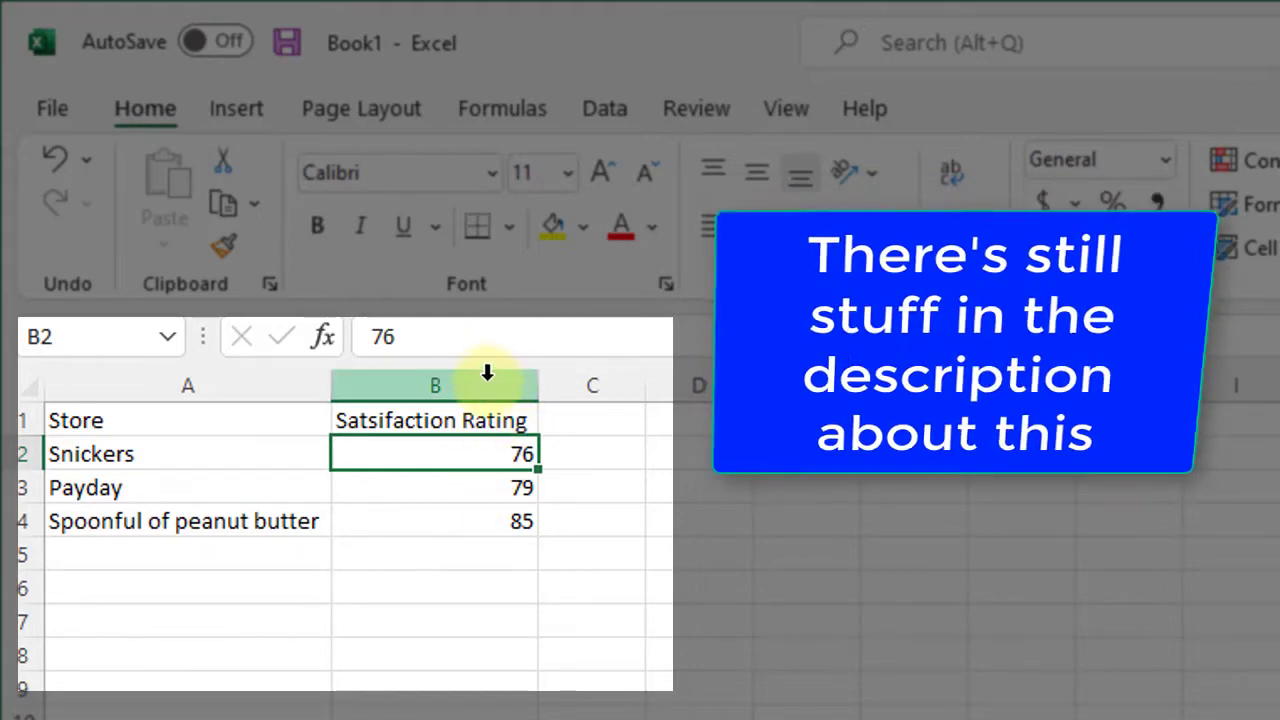
left_click(492, 378)
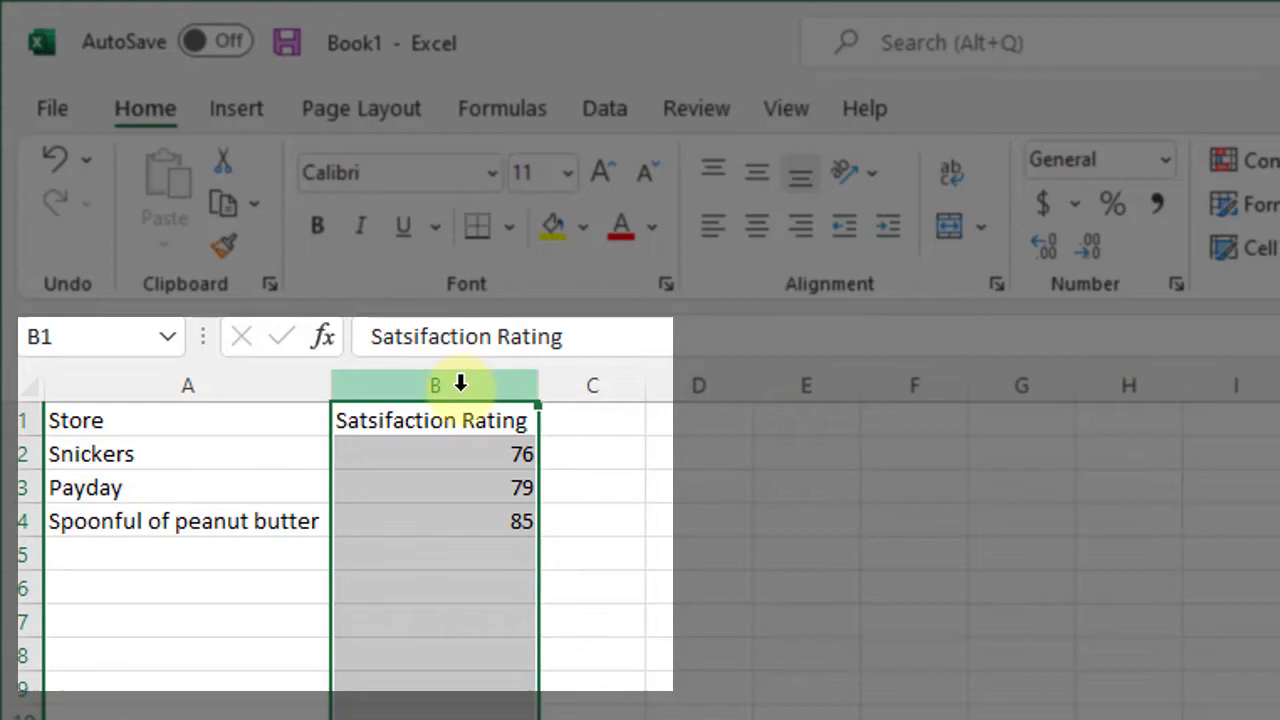
right_click(460, 383)
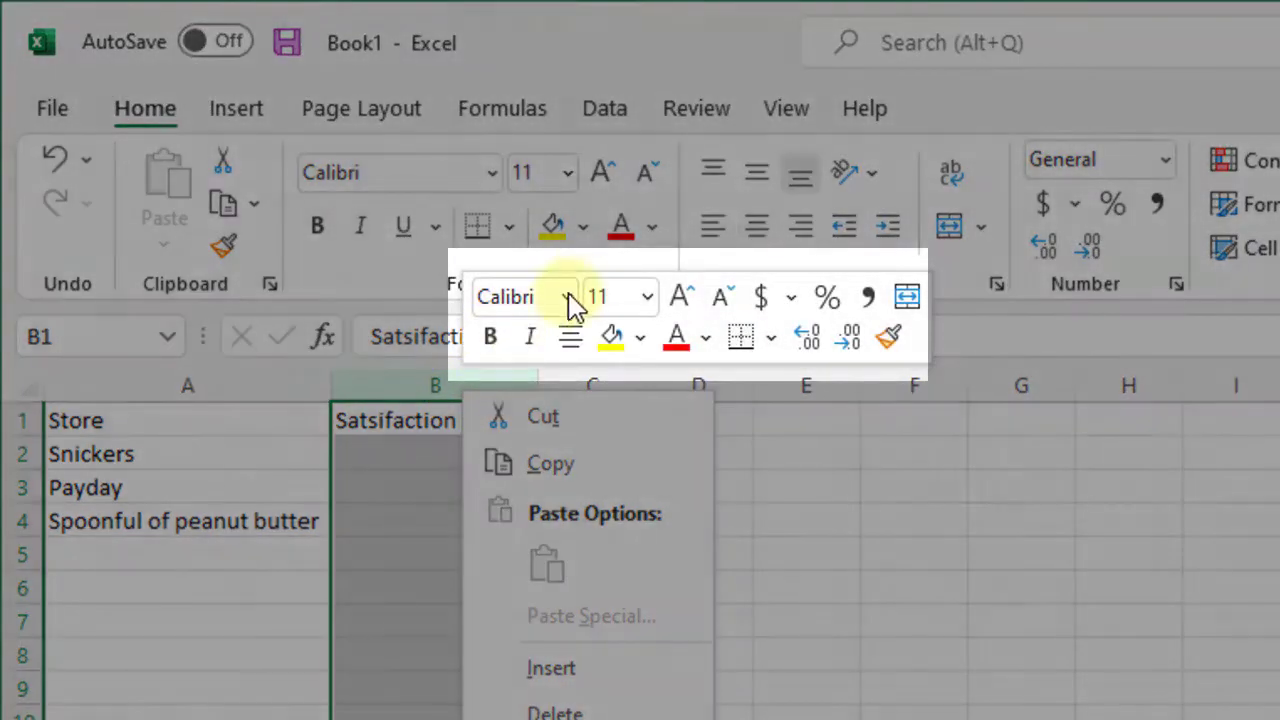
left_click(830, 303)
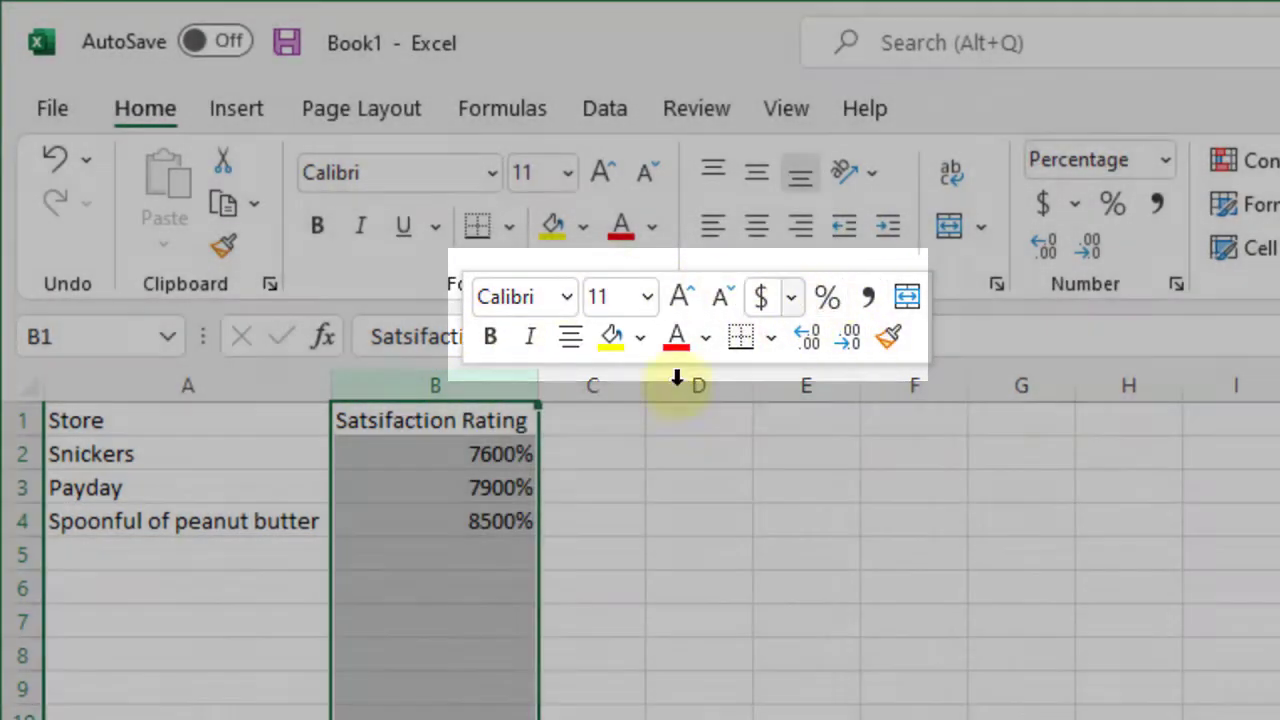
left_click(474, 490)
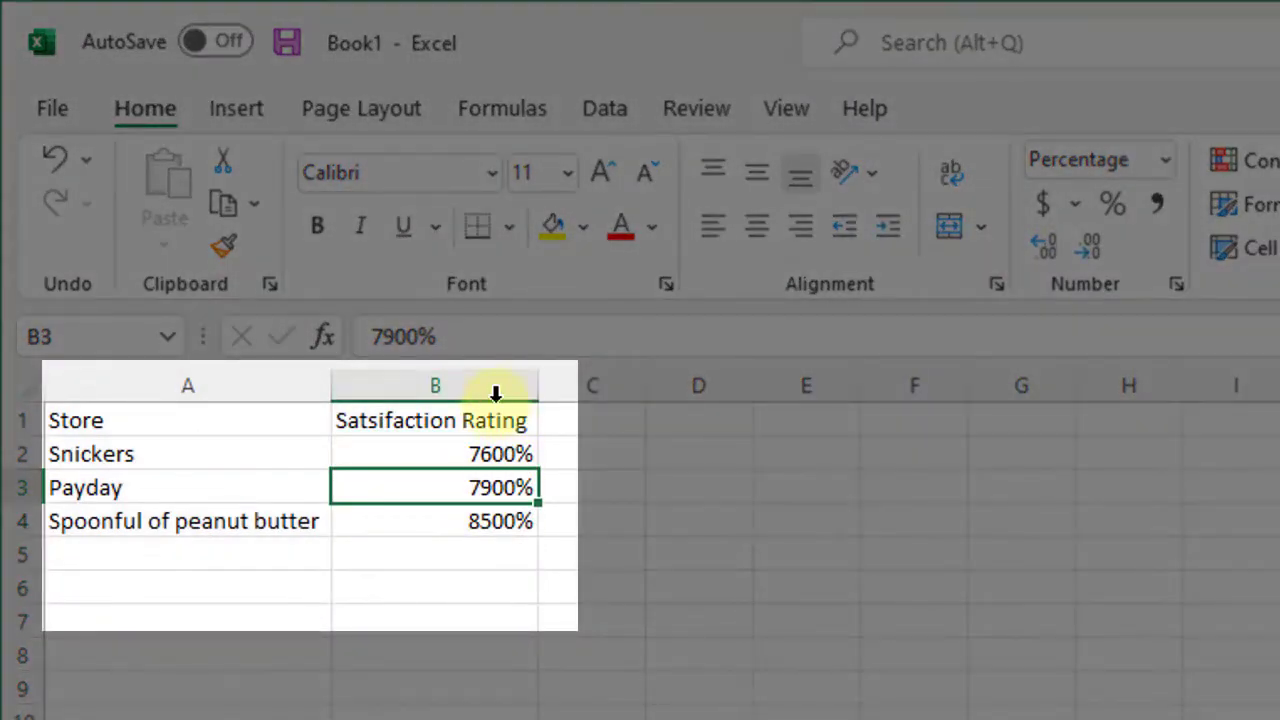
left_click(503, 386)
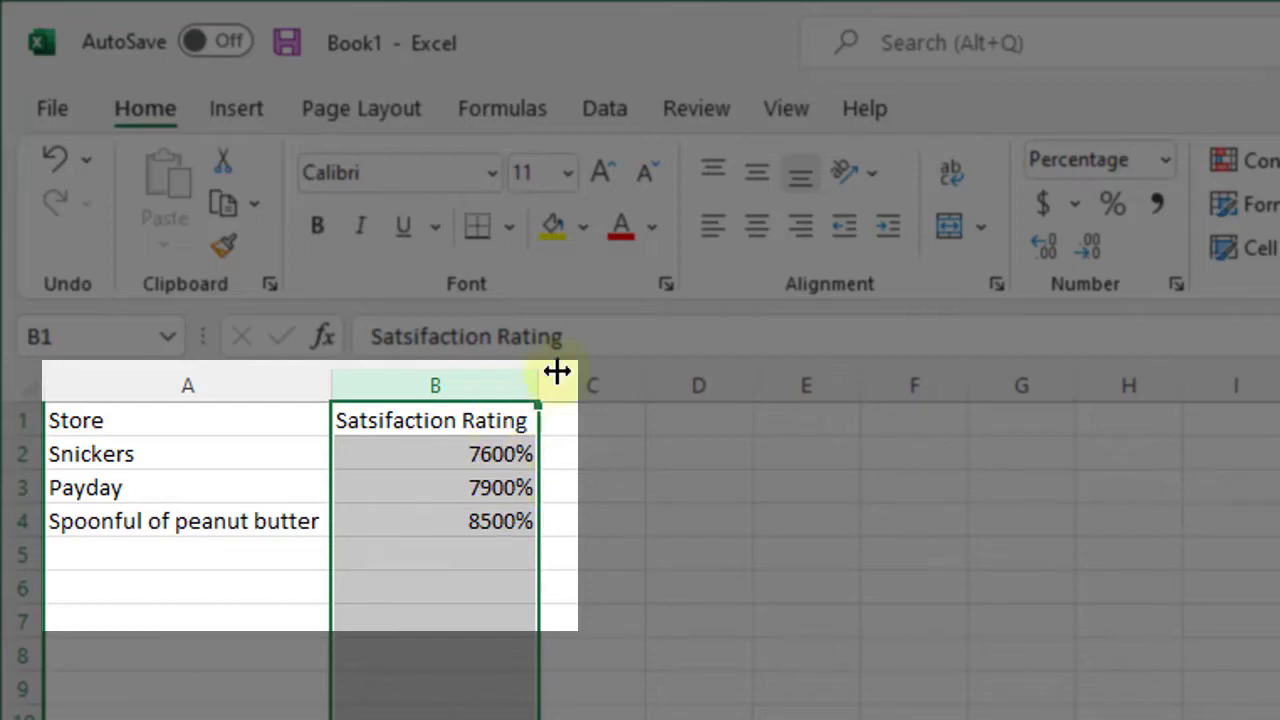
Revert column B to plain numbers, then enter =B2/100 in D2 and fill it down to D4.
left_click(51, 160)
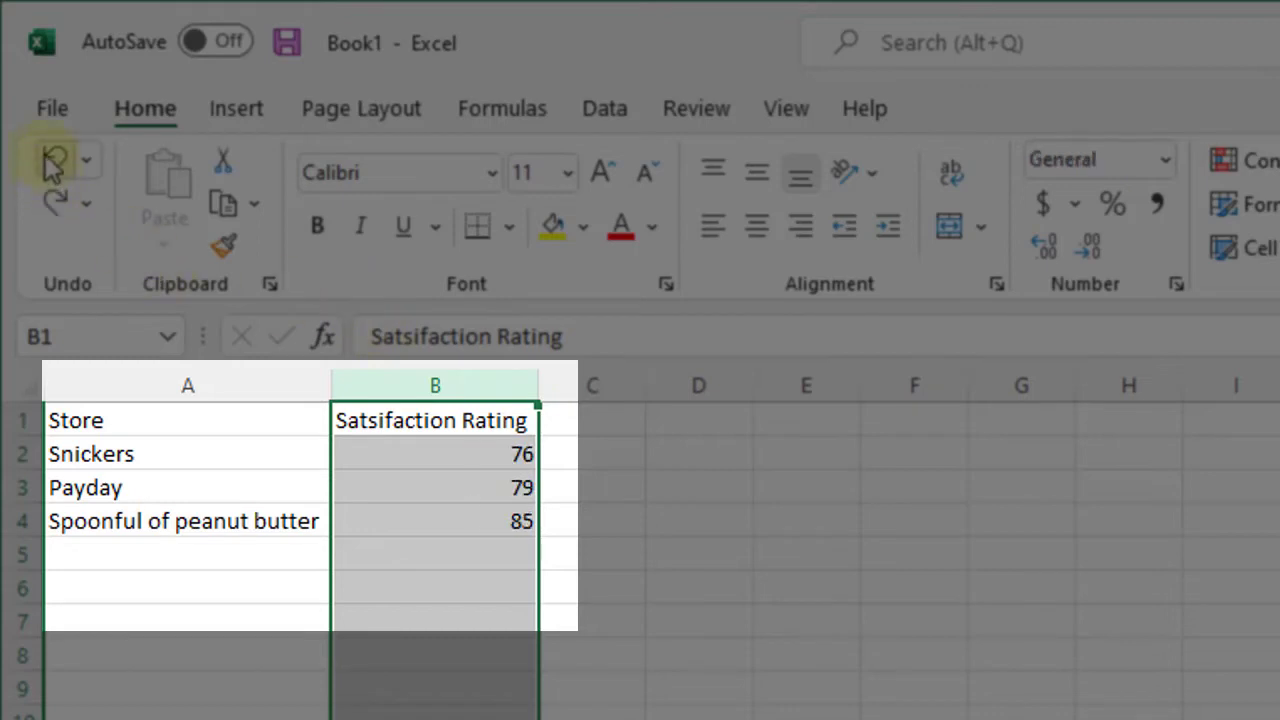
left_click(494, 451)
left_click(480, 383)
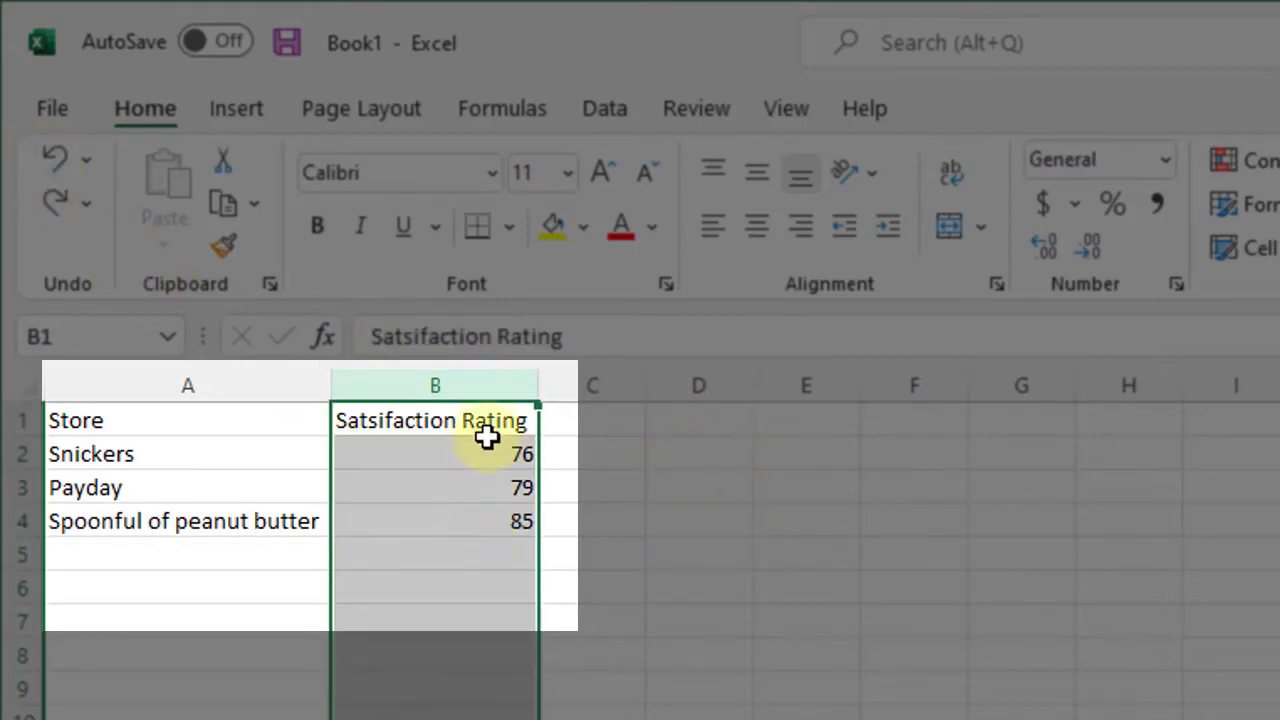
left_click(700, 457)
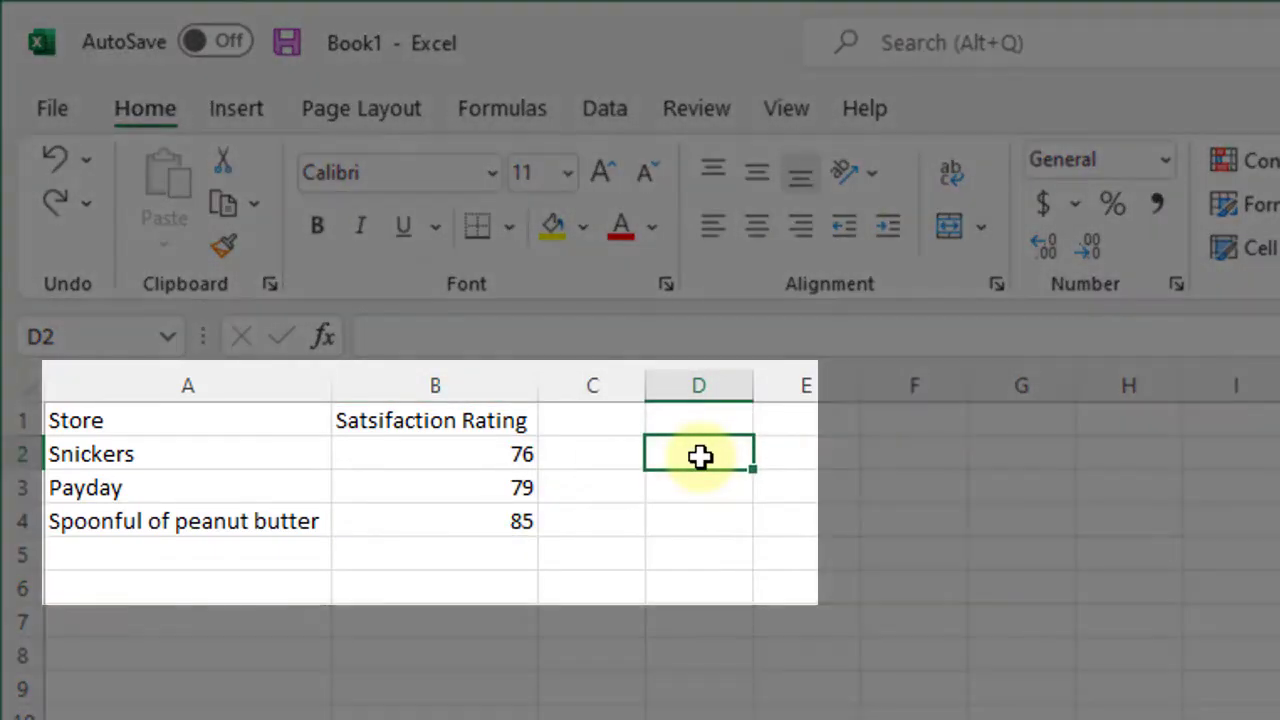
type("=b")
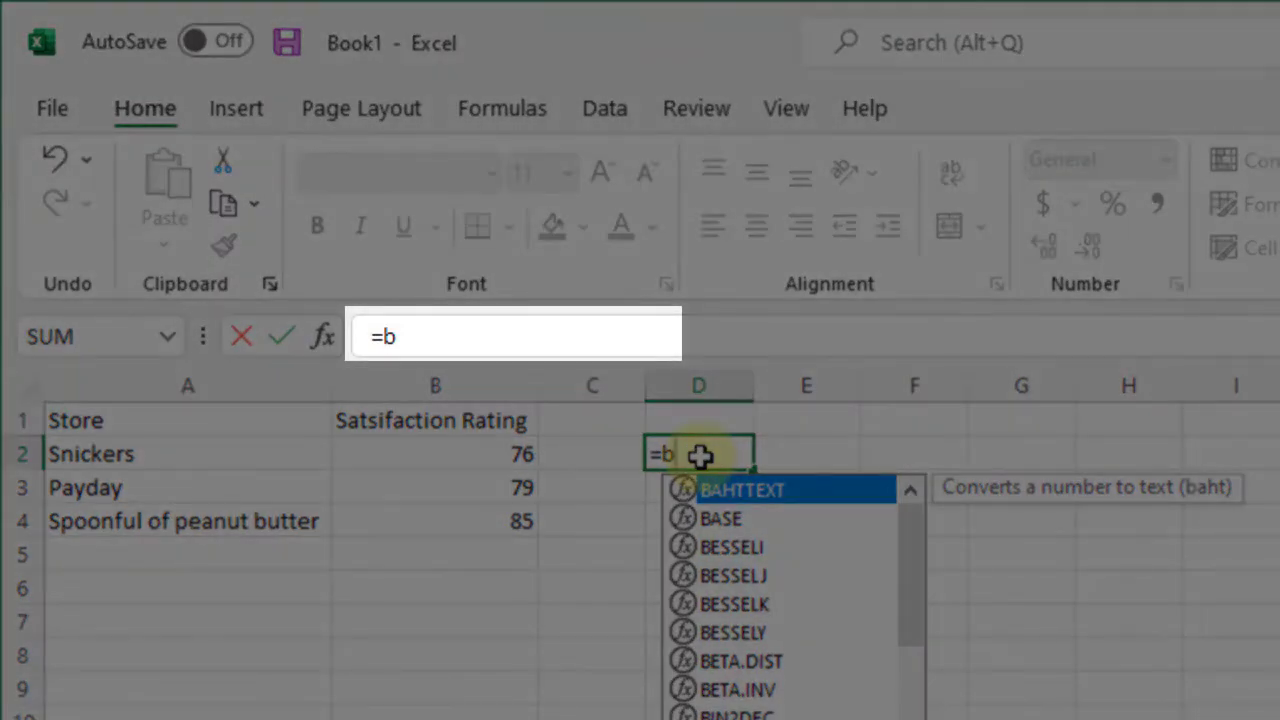
type("2/100")
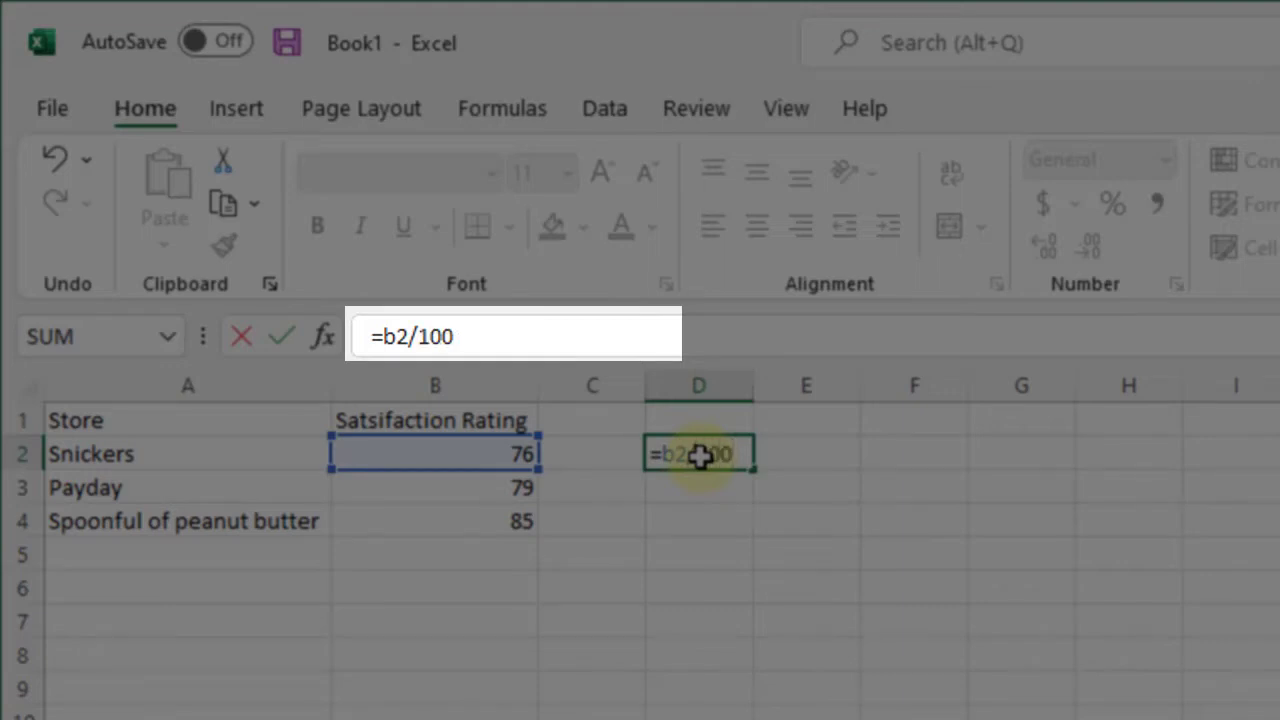
key("Return")
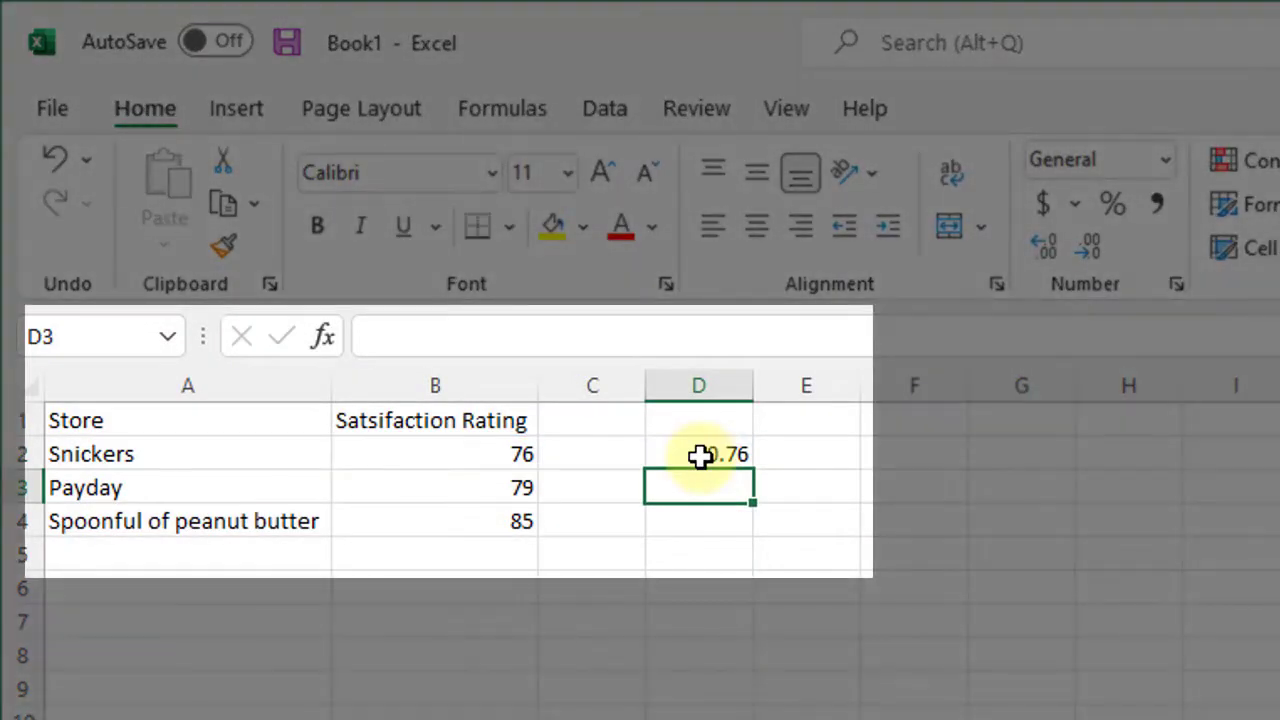
left_click(699, 455)
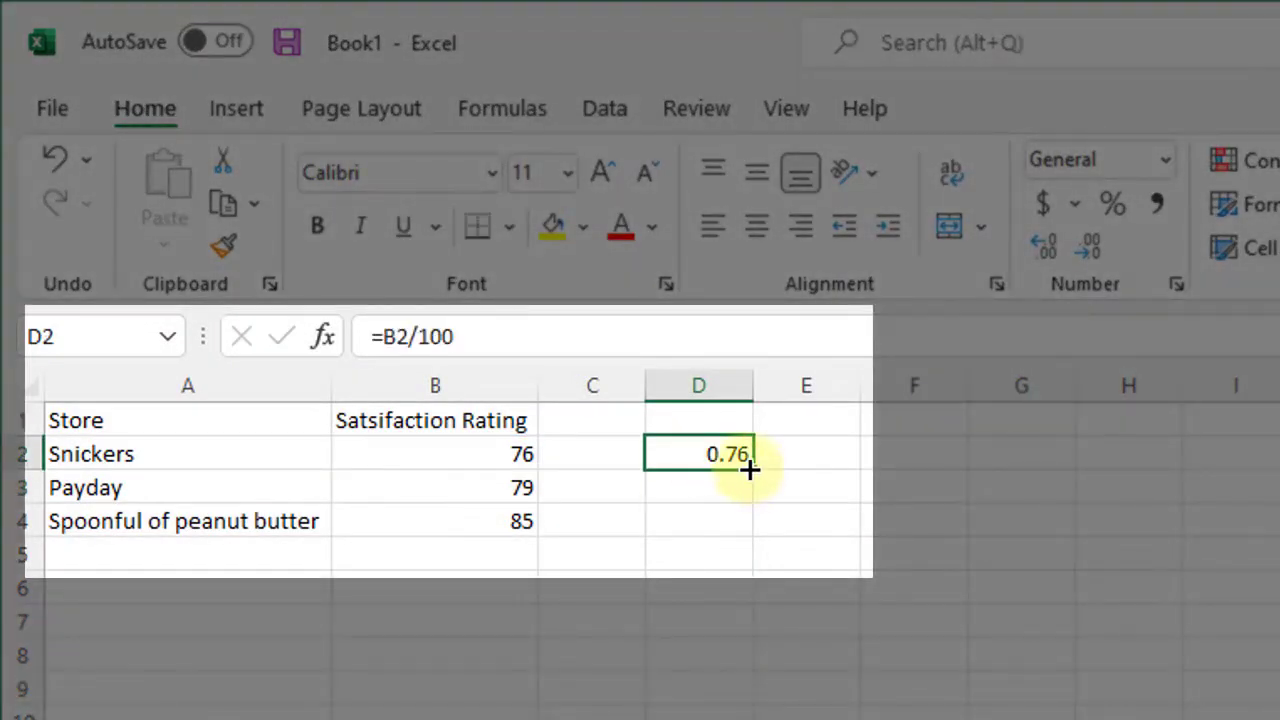
left_click_drag(750, 468, 751, 534)
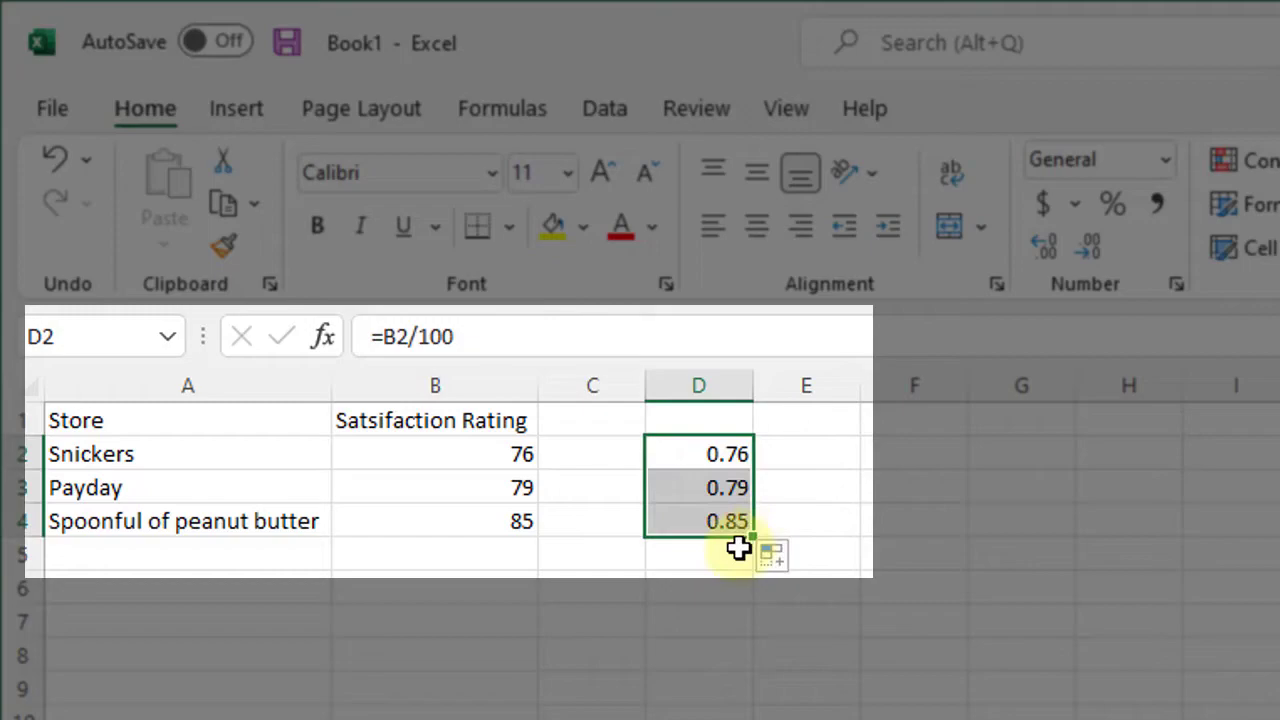
Format column D as percentages with two decimals, showing 76.00%, 79.00% and 85.00%.
left_click(706, 385)
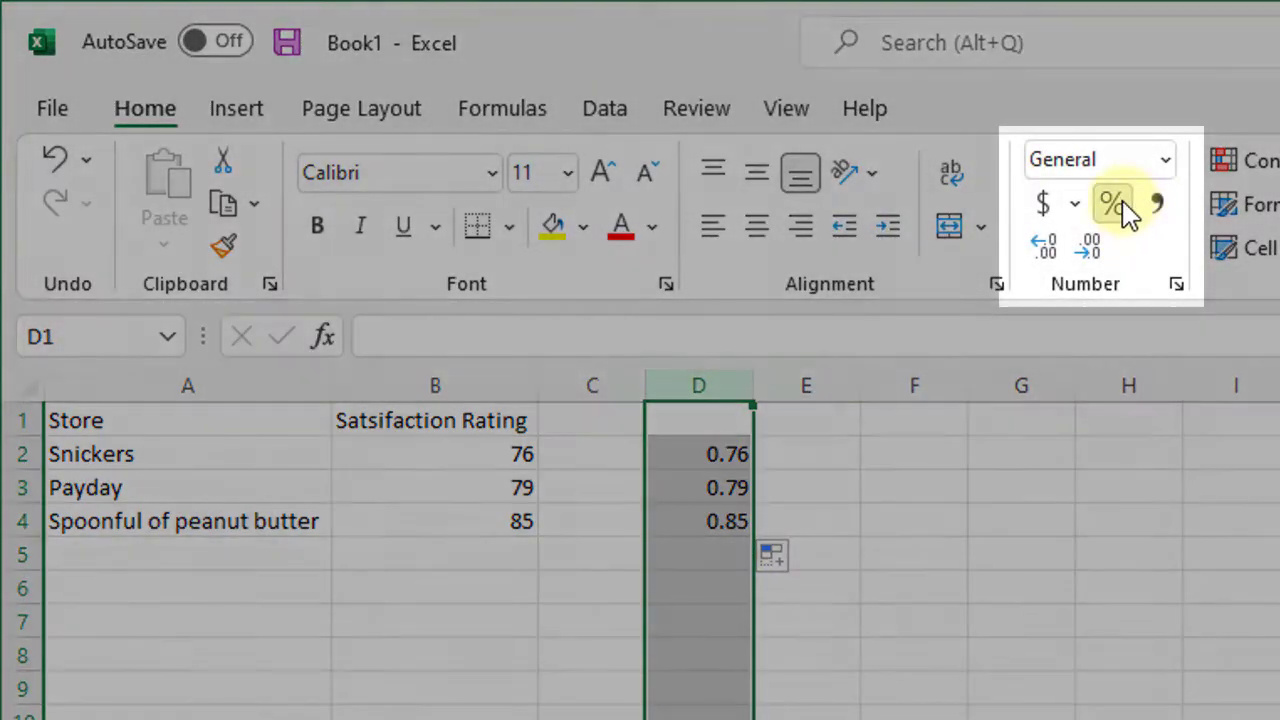
left_click(1114, 205)
left_click(870, 487)
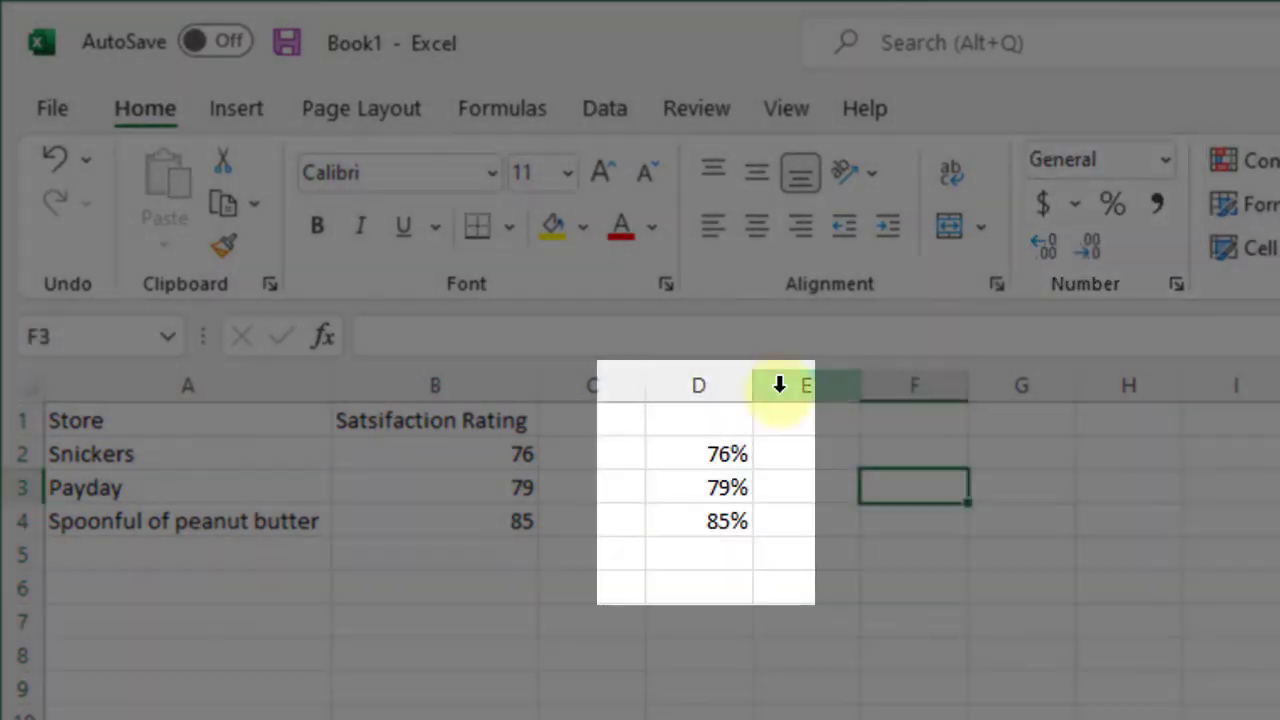
left_click(720, 388)
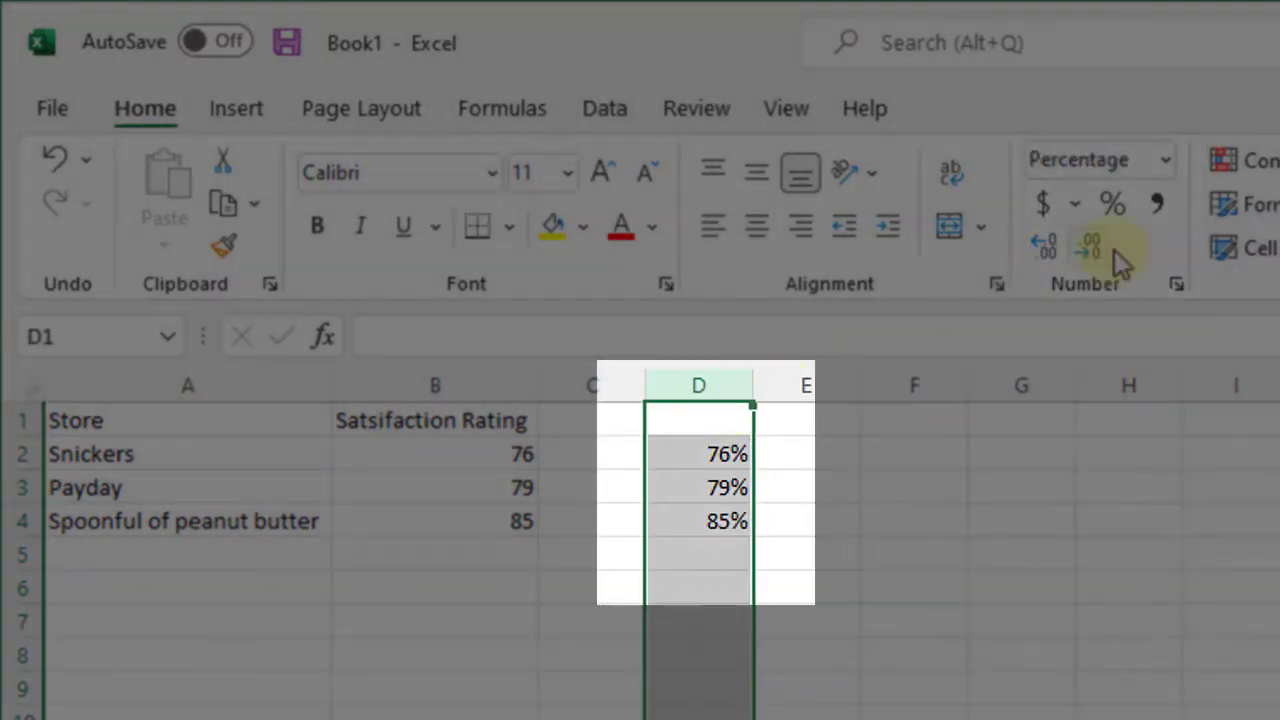
left_click(1045, 250)
left_click(1045, 250)
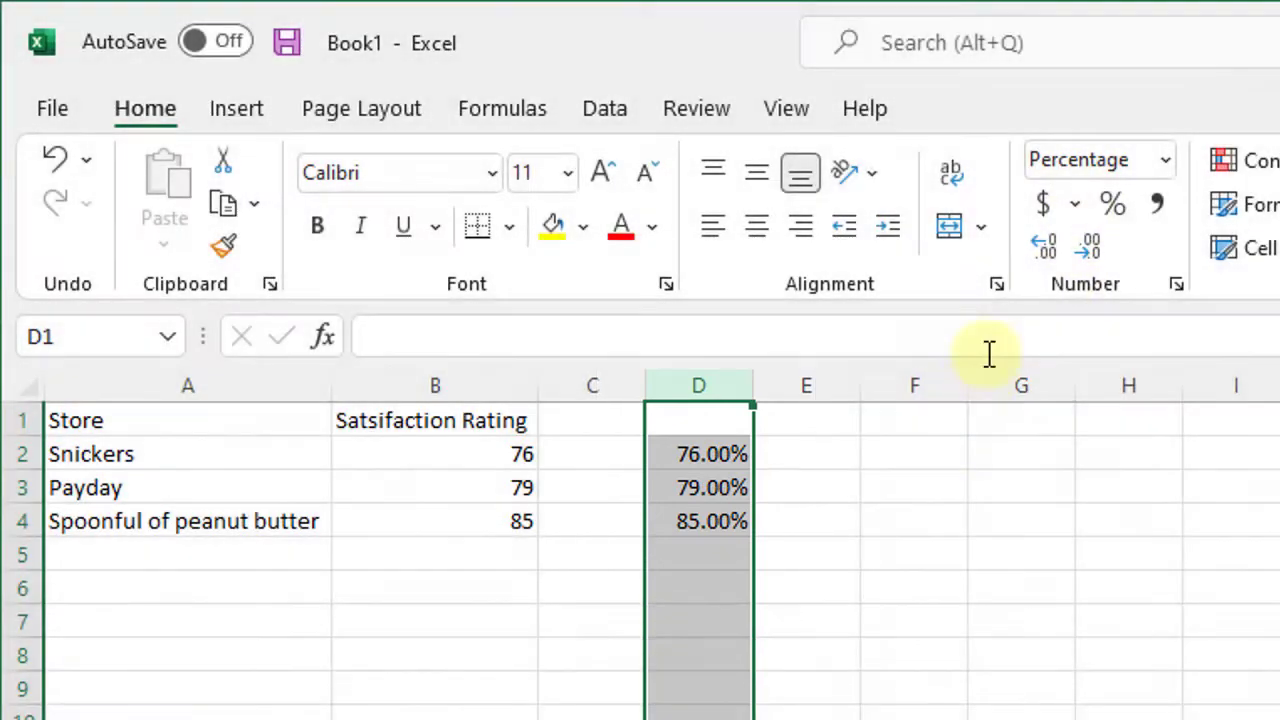
Pre-format column G as Percentage through Format Cells.
left_click(1031, 388)
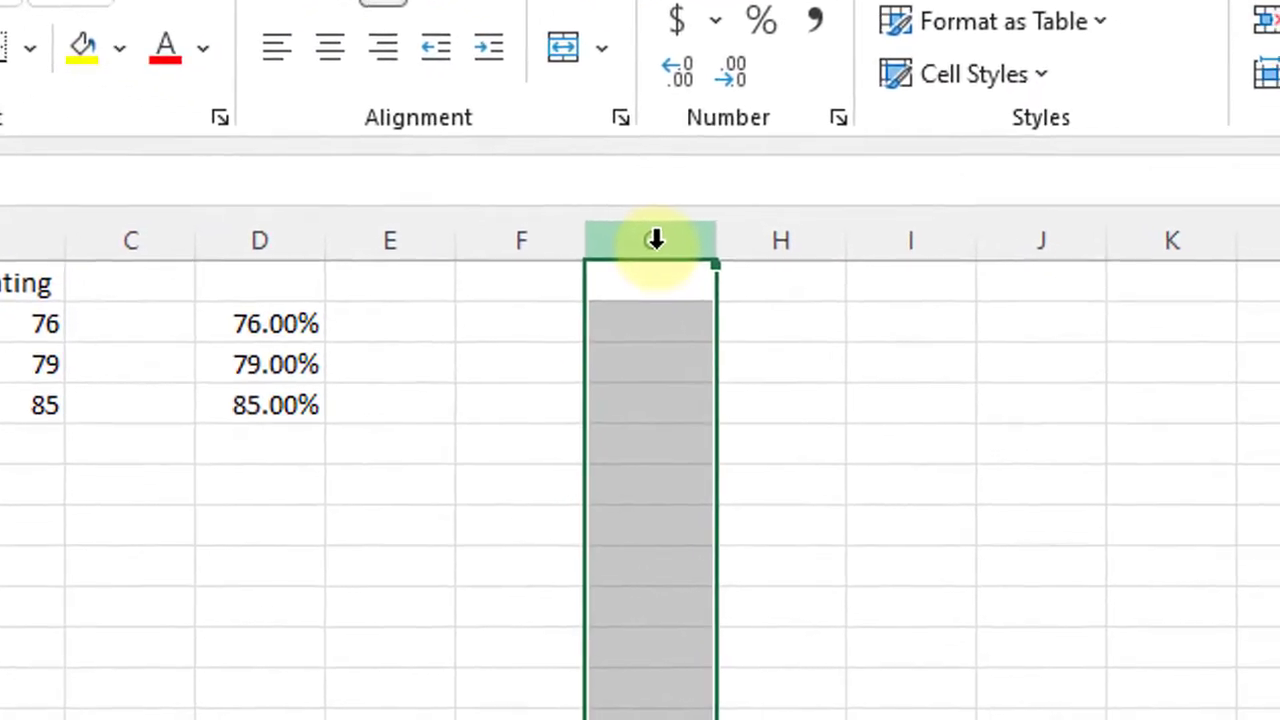
right_click(655, 240)
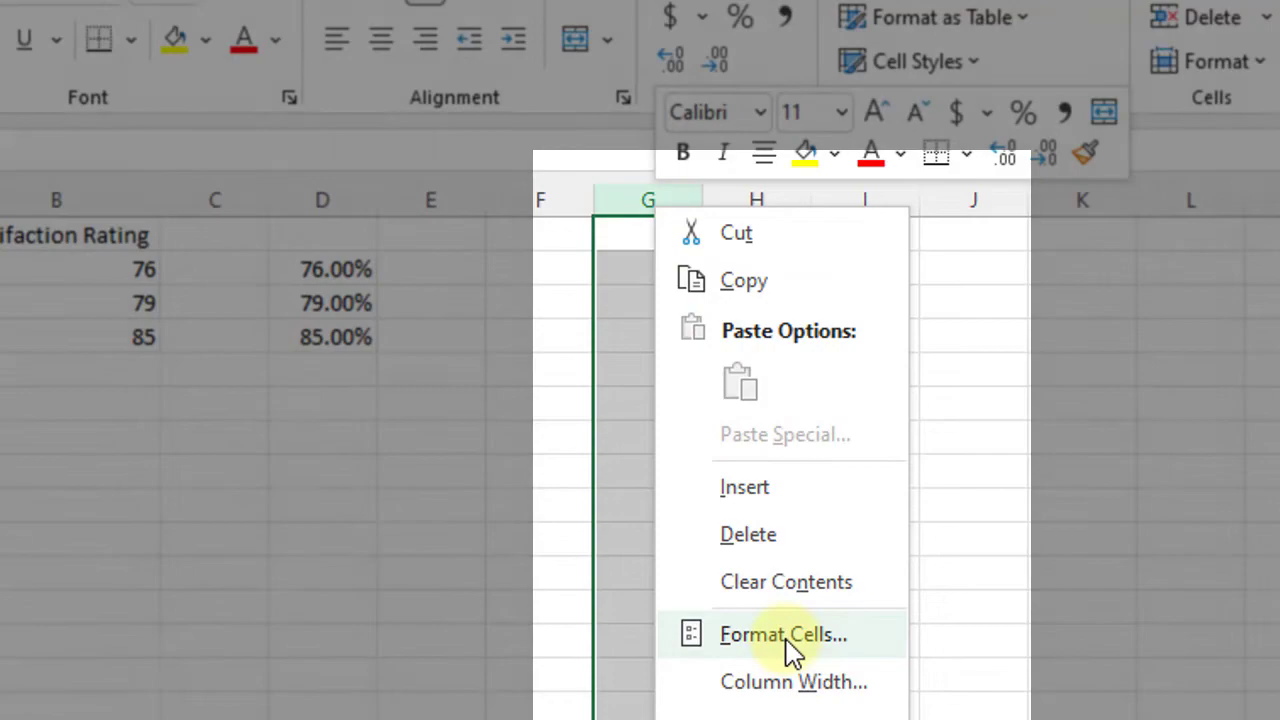
left_click(787, 651)
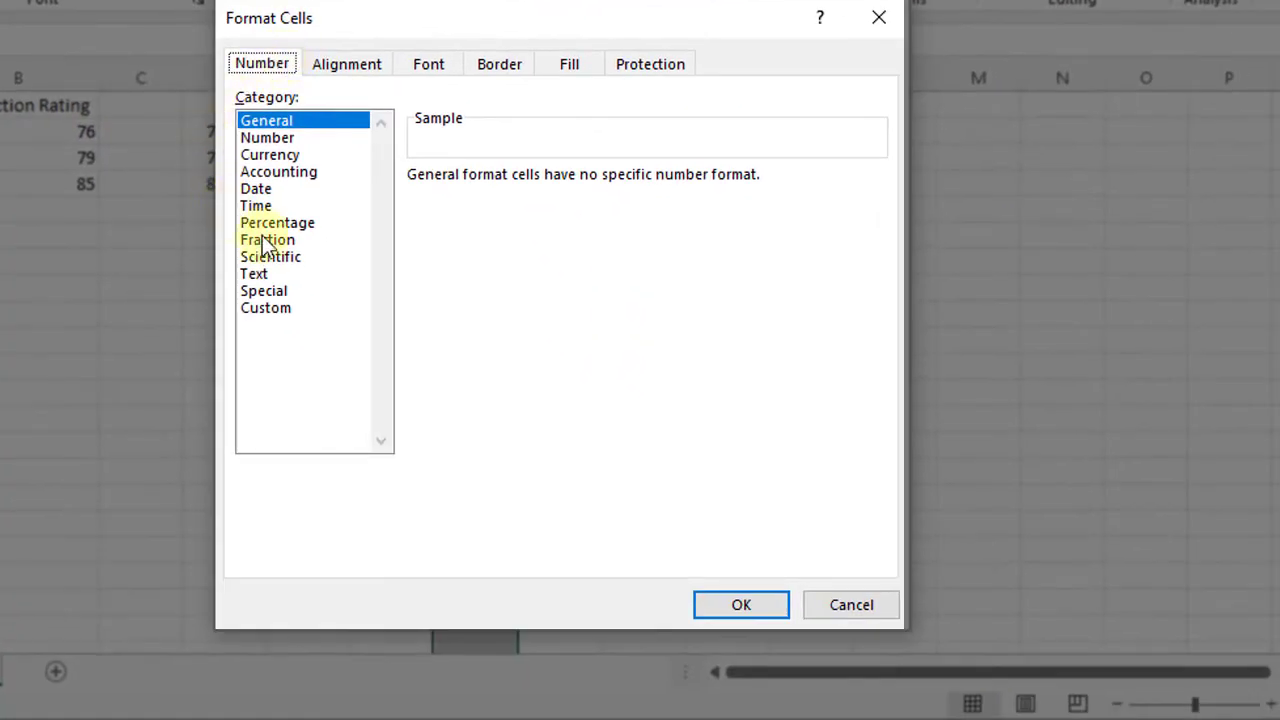
left_click(288, 223)
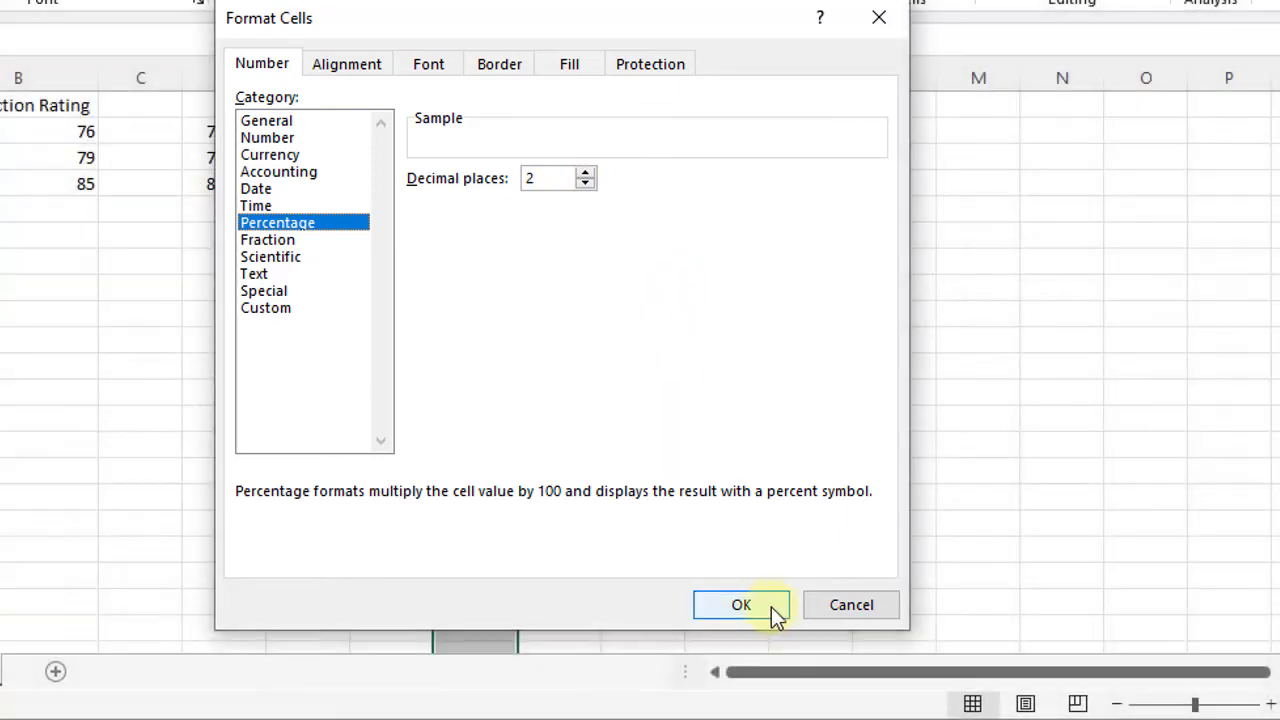
left_click(767, 607)
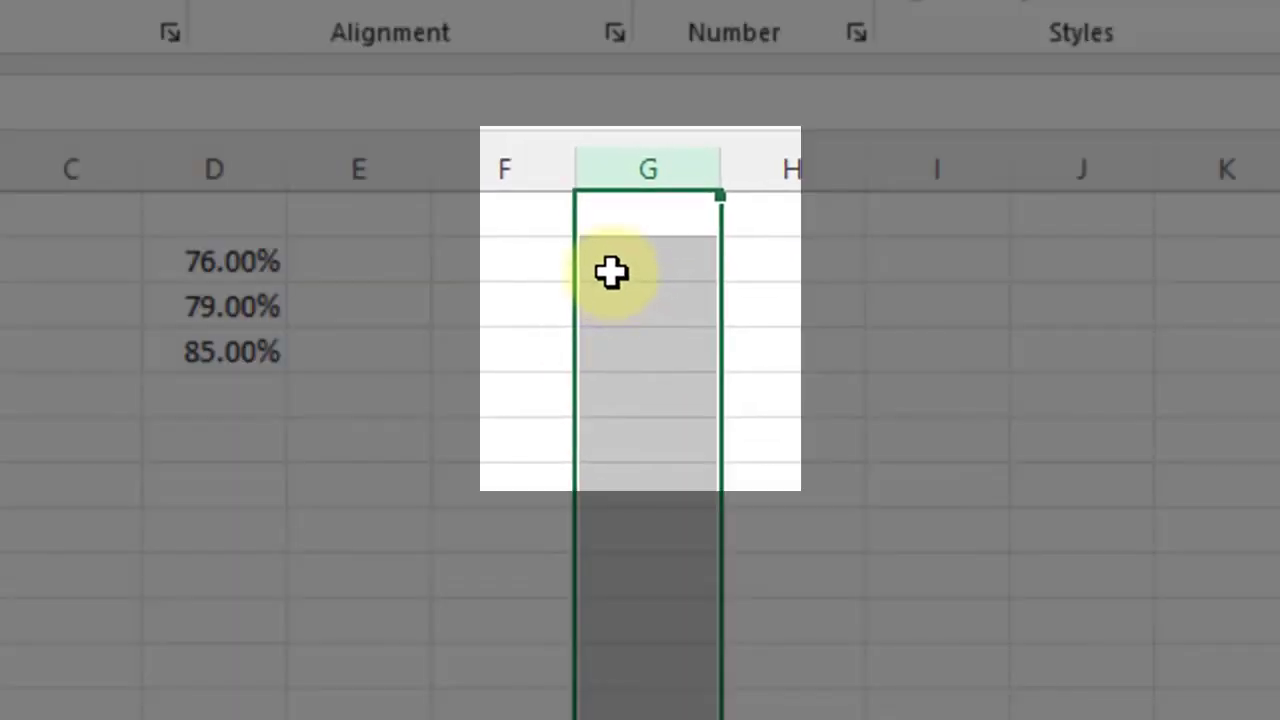
Enter 50% in G2 and .5 in G3, both displaying 50.00%.
left_click(611, 271)
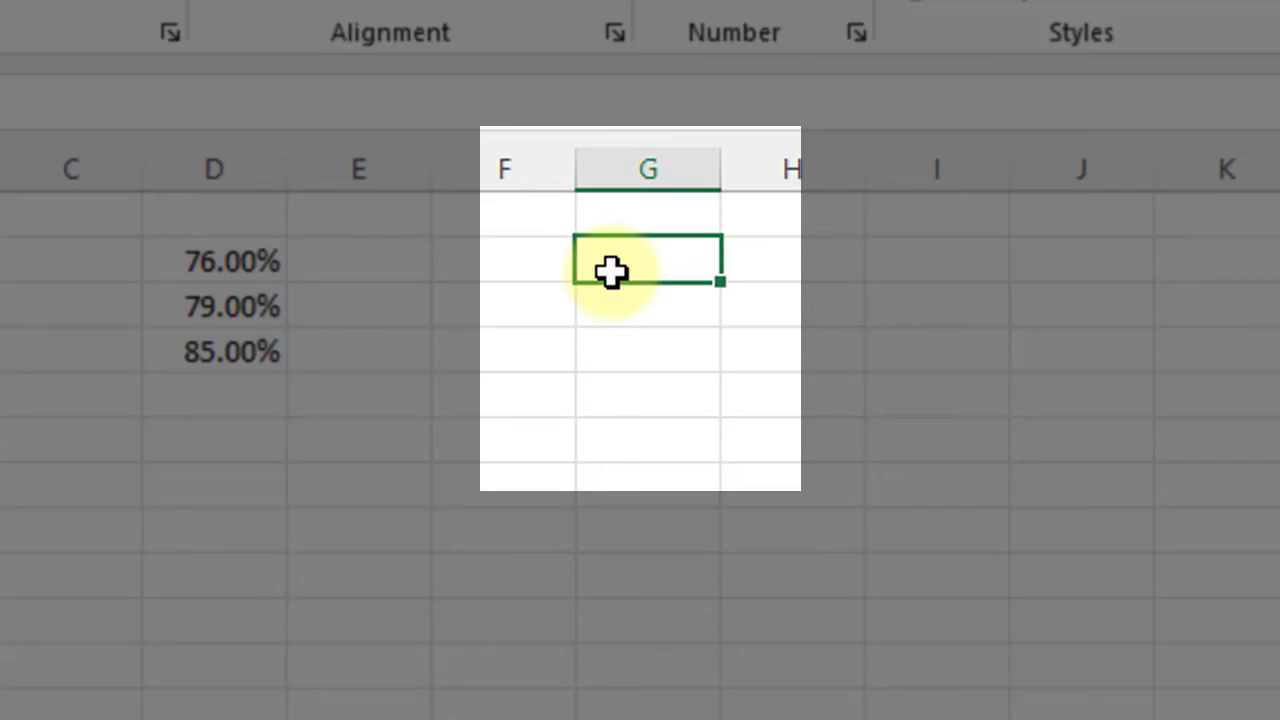
key("Return")
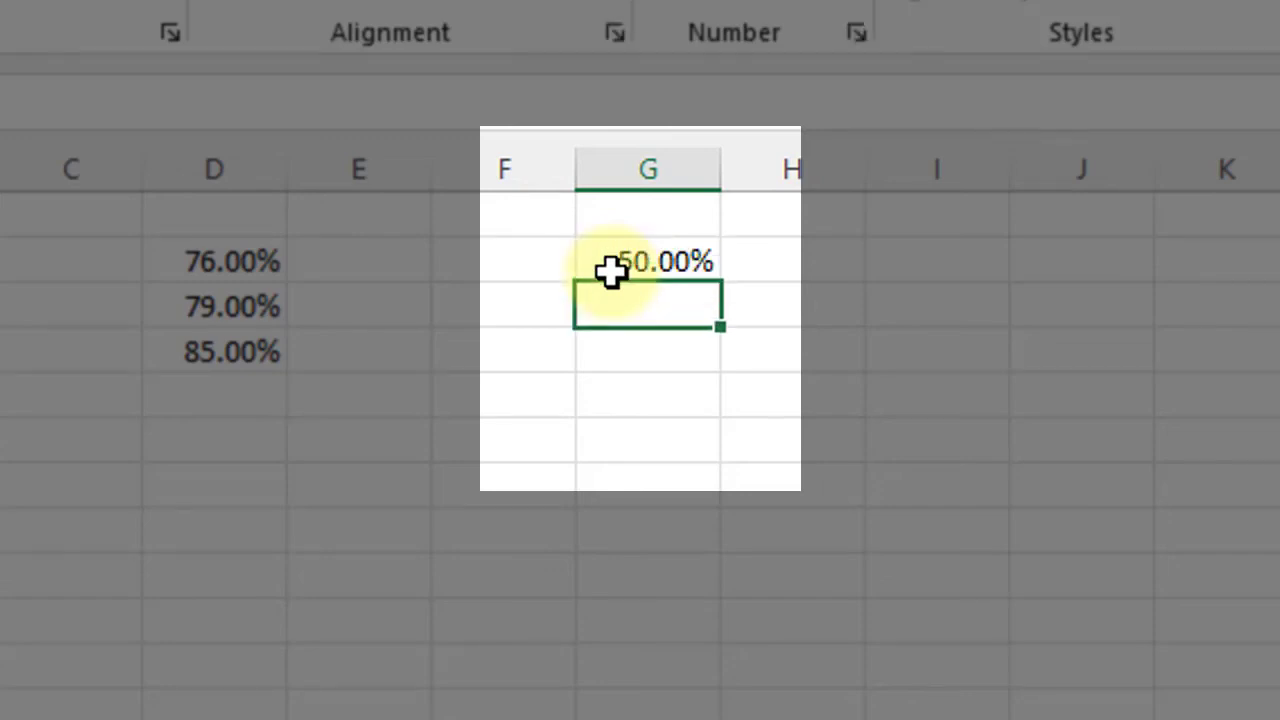
type(".5")
key("Return")
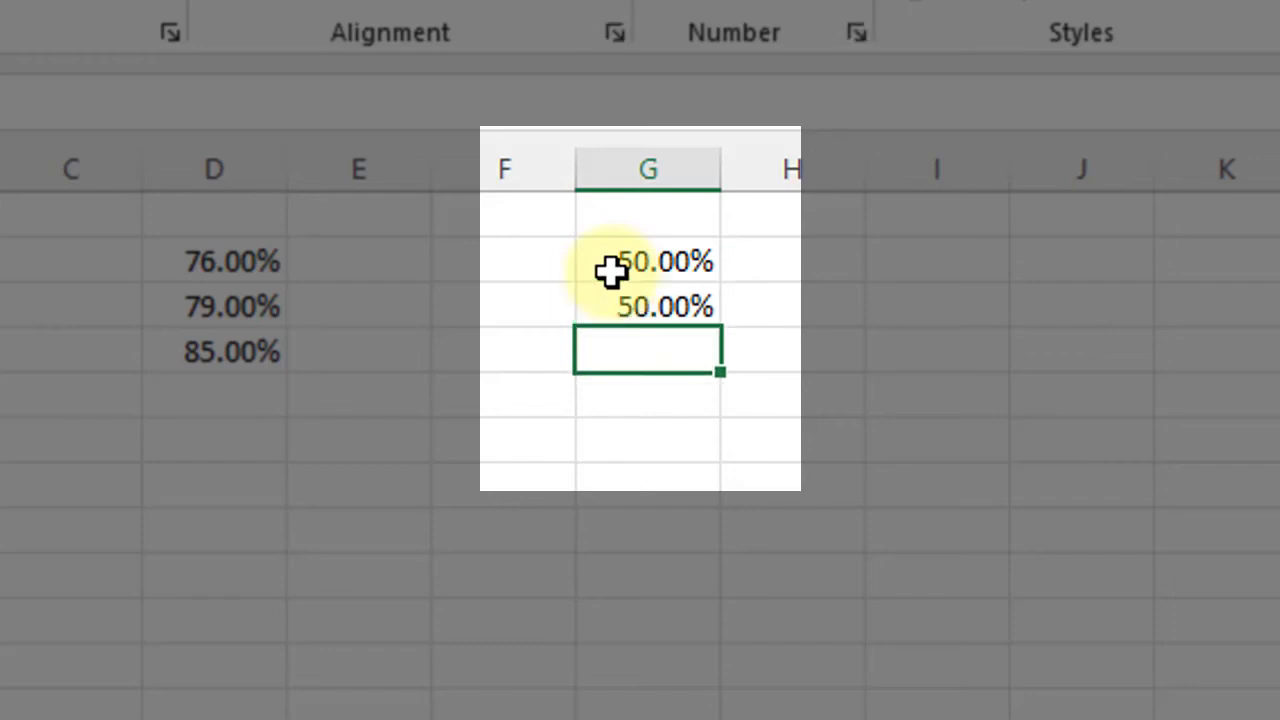